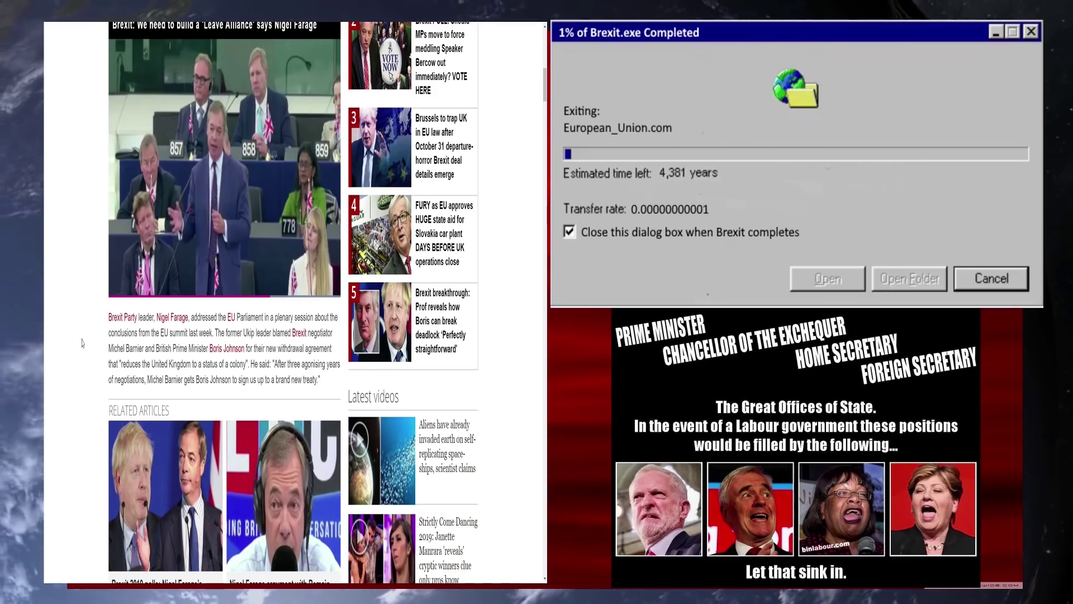
{"action": "scroll", "coordinate": [82, 343], "scroll_direction": "down", "scroll_amount": 3}
{"action": "scroll", "coordinate": [84, 339], "scroll_direction": "down", "scroll_amount": 1}
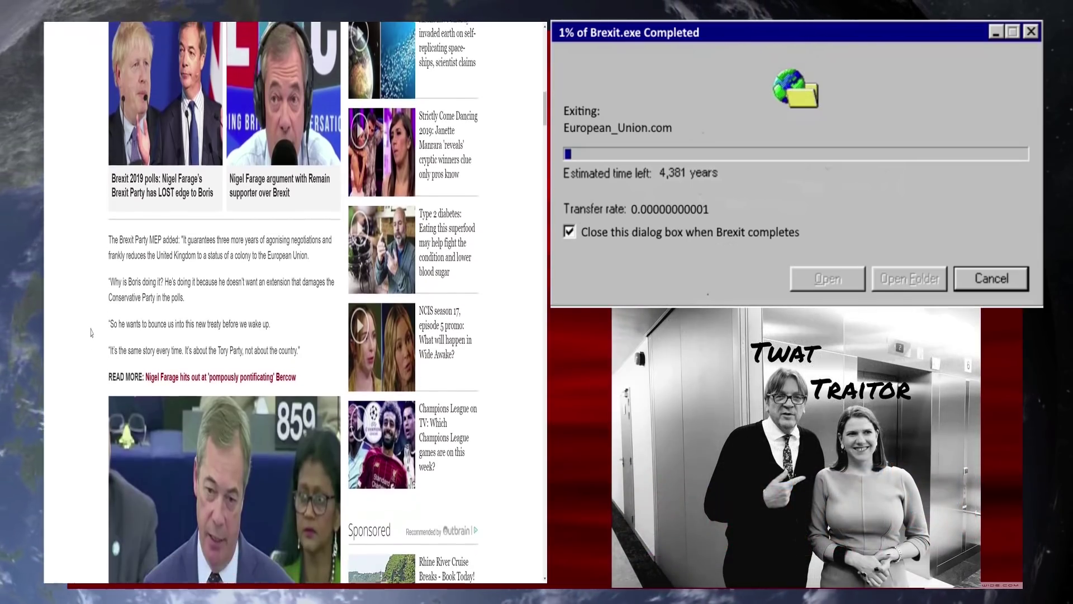
{"action": "scroll", "coordinate": [84, 340], "scroll_direction": "down", "scroll_amount": 2}
{"action": "scroll", "coordinate": [88, 335], "scroll_direction": "down", "scroll_amount": 3}
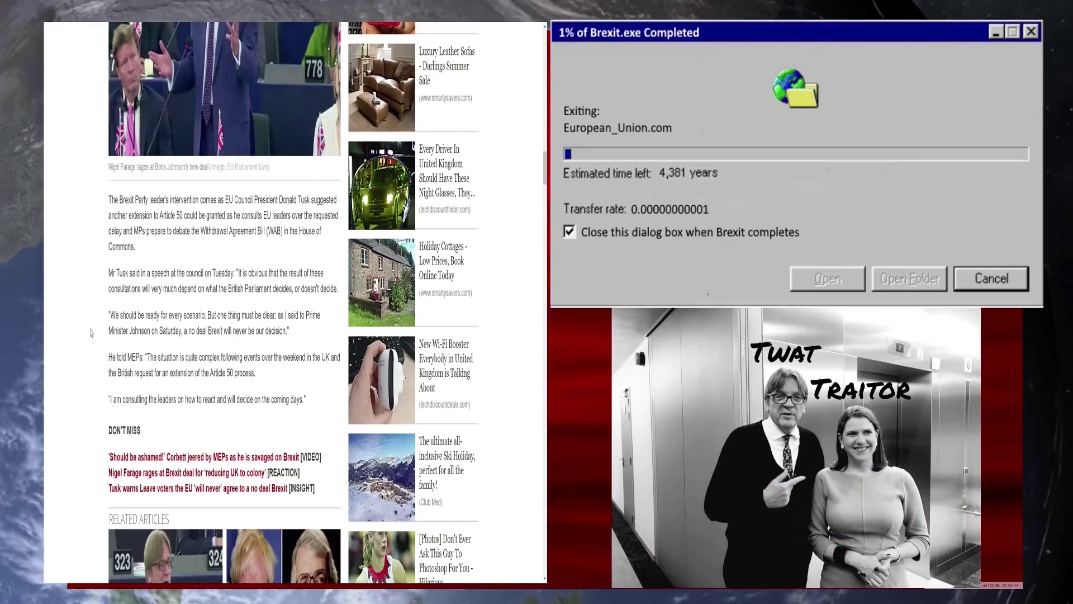